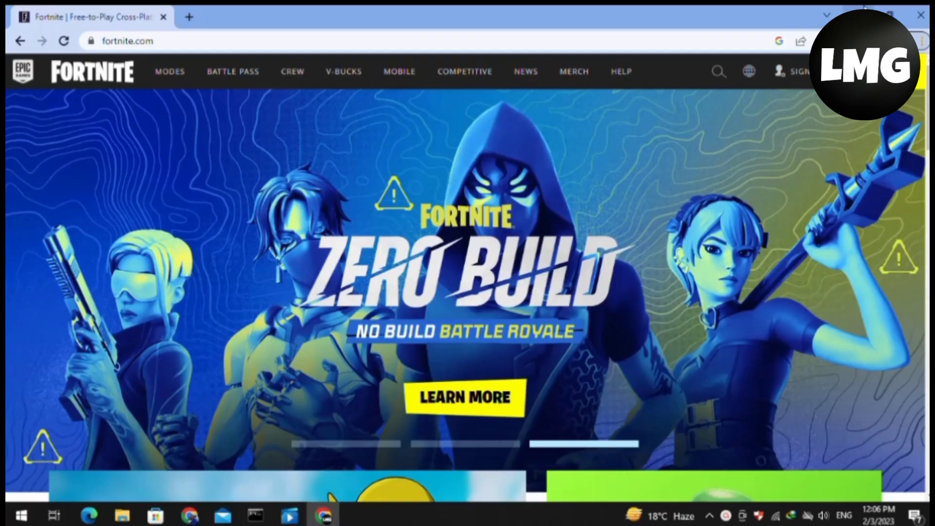
Step: Minimize Chrome, end the unresponsive Fortnite task in Task Manager, and close Task Manager
click(863, 9)
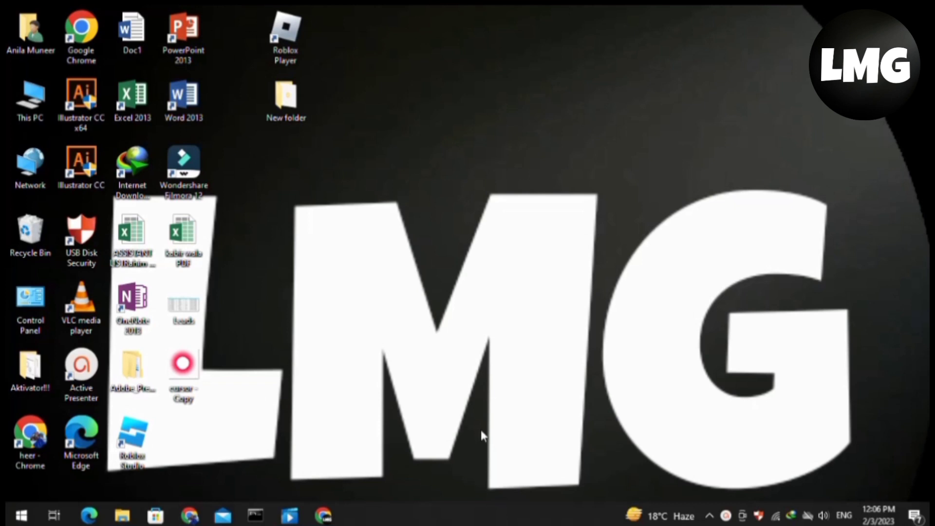
right_click(481, 515)
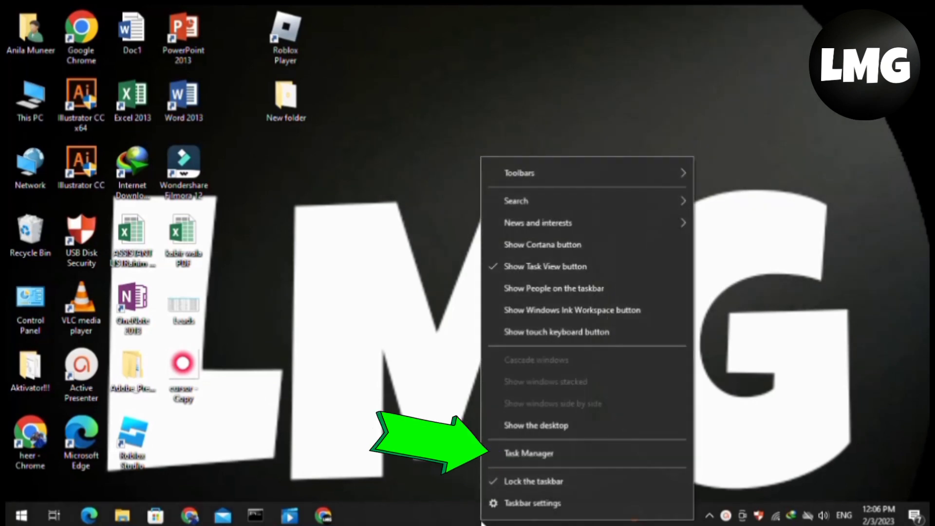
click(525, 455)
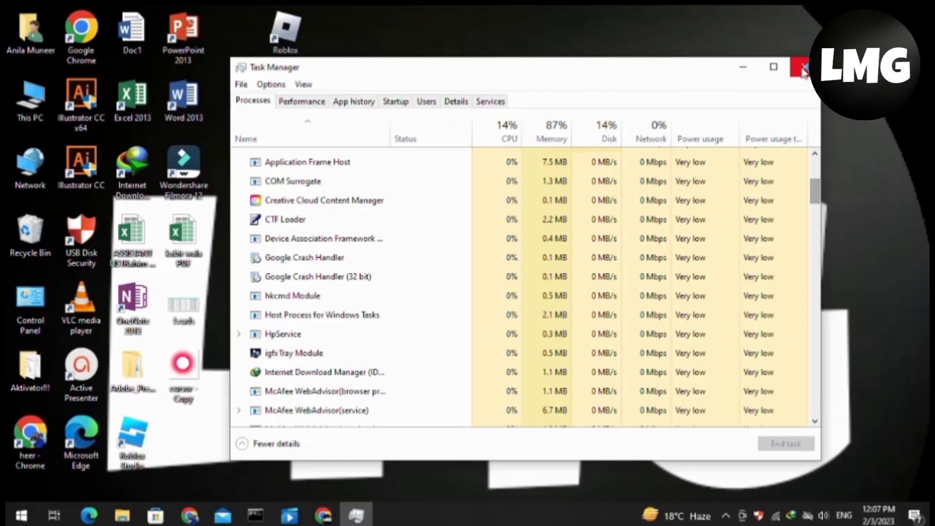
click(802, 65)
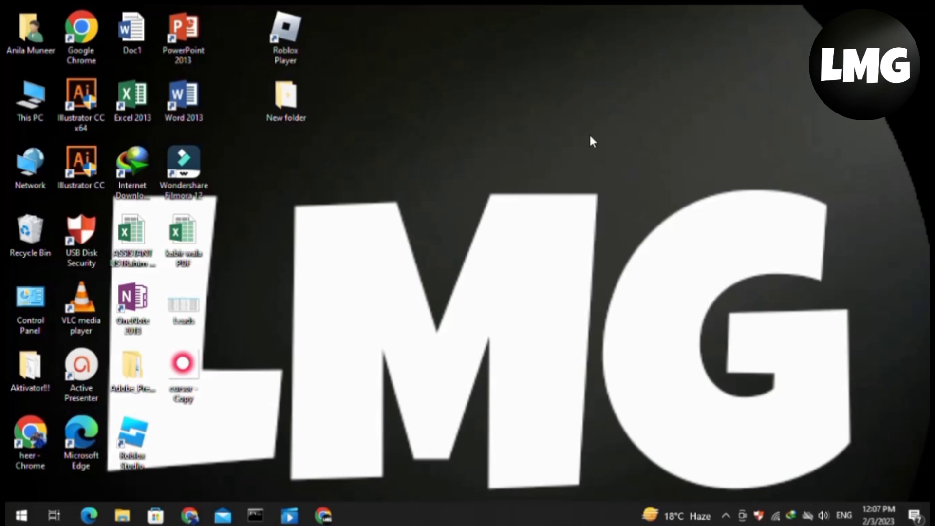
Step: Open the %LOCALAPPDATA% folder from the Run dialog
key(super+r)
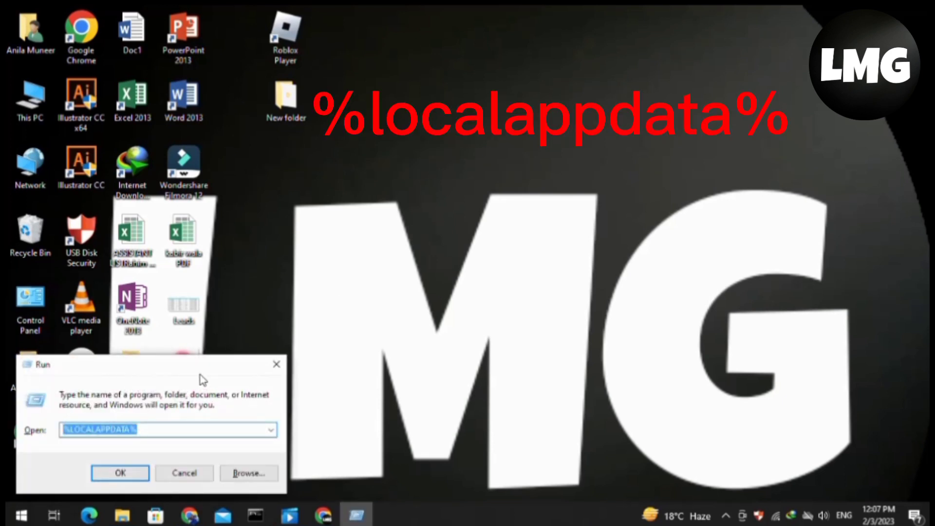
drag(202, 380, 611, 123)
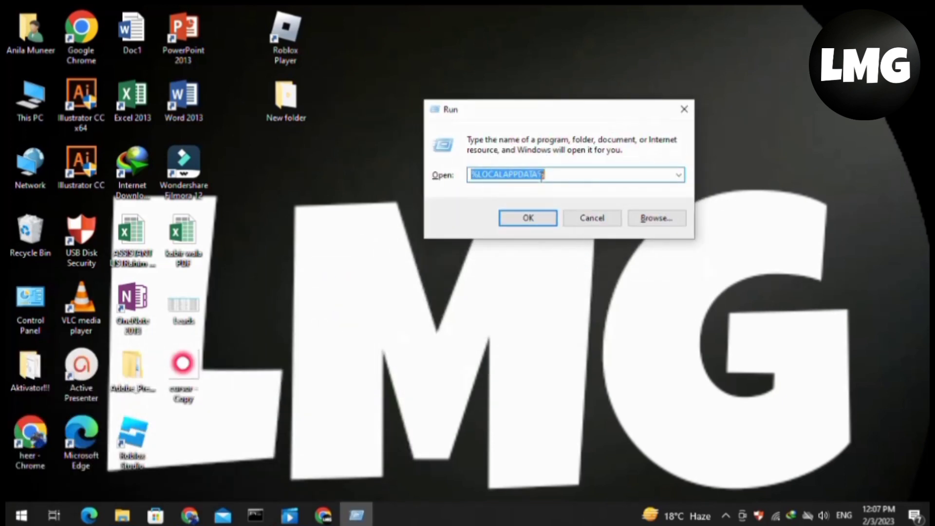
click(528, 221)
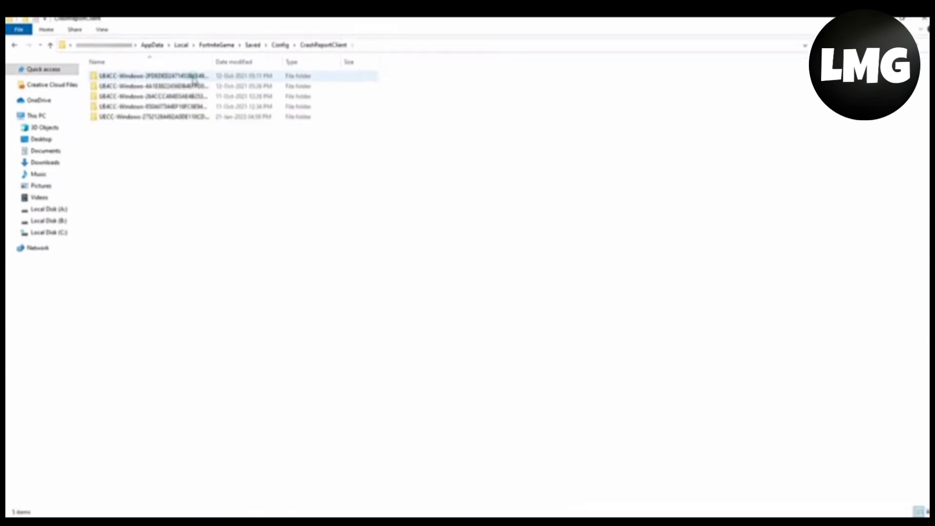
Step: Delete all five crash-report folders in CrashReportClient, then open the Logs folder
key(ctrl+a)
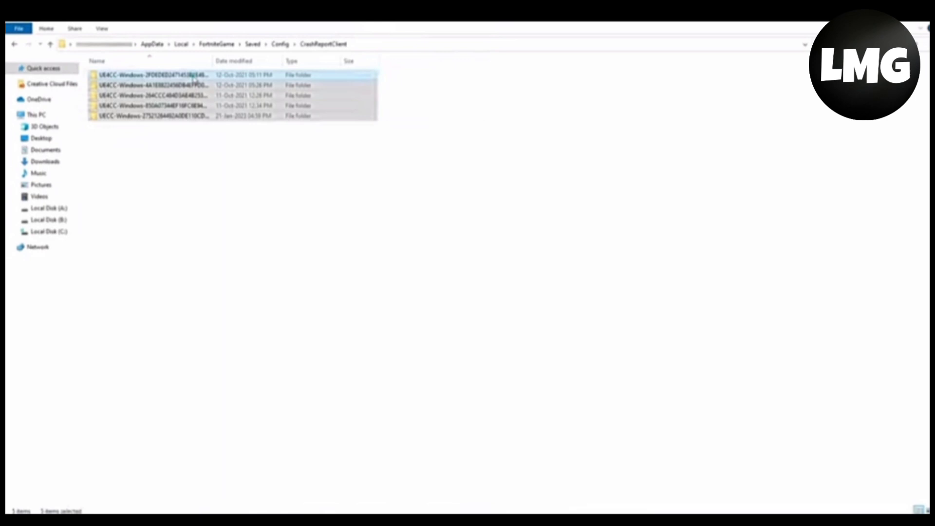
key(Delete)
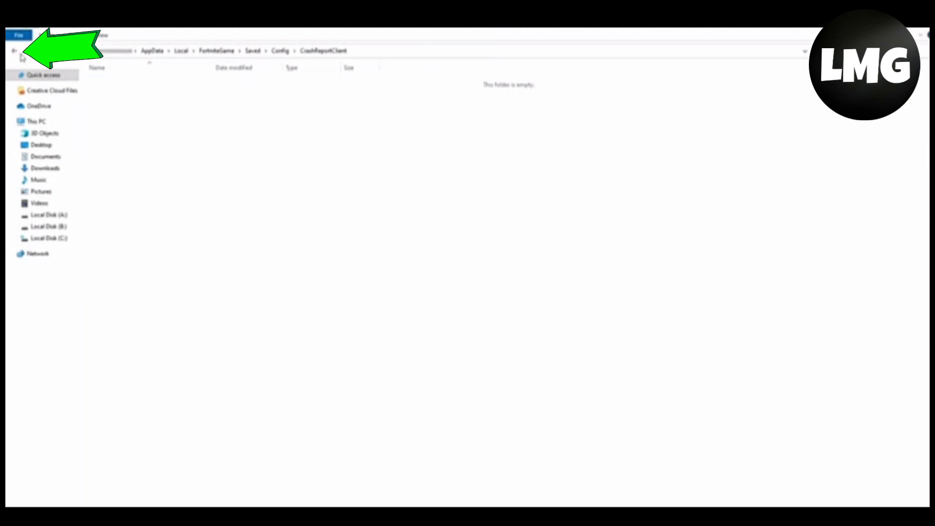
click(16, 52)
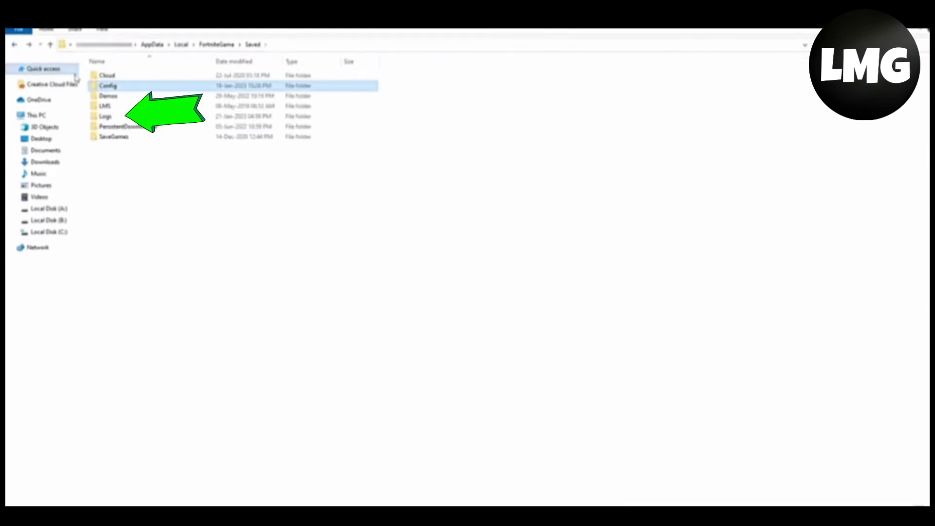
double_click(105, 116)
key(ctrl+a)
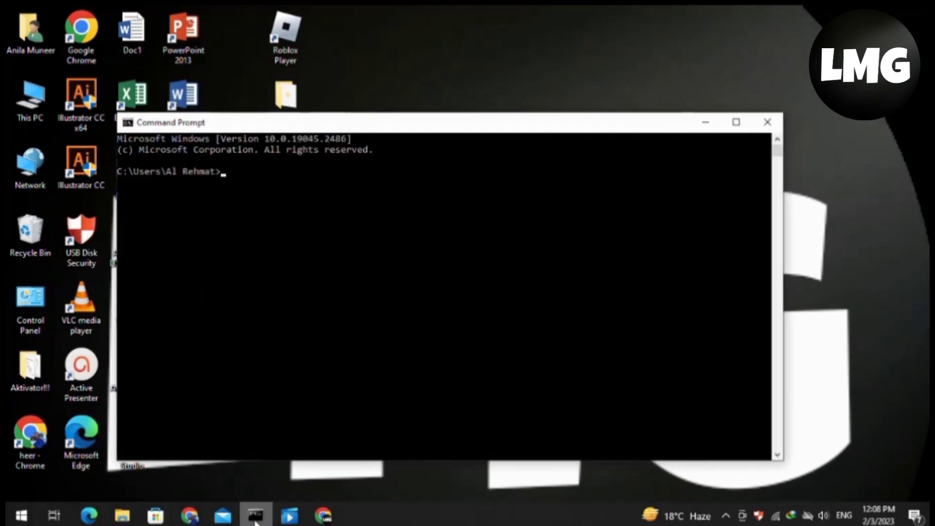
Step: Maximize Command Prompt and run the netsh winsock reset command
click(737, 122)
text(nets)
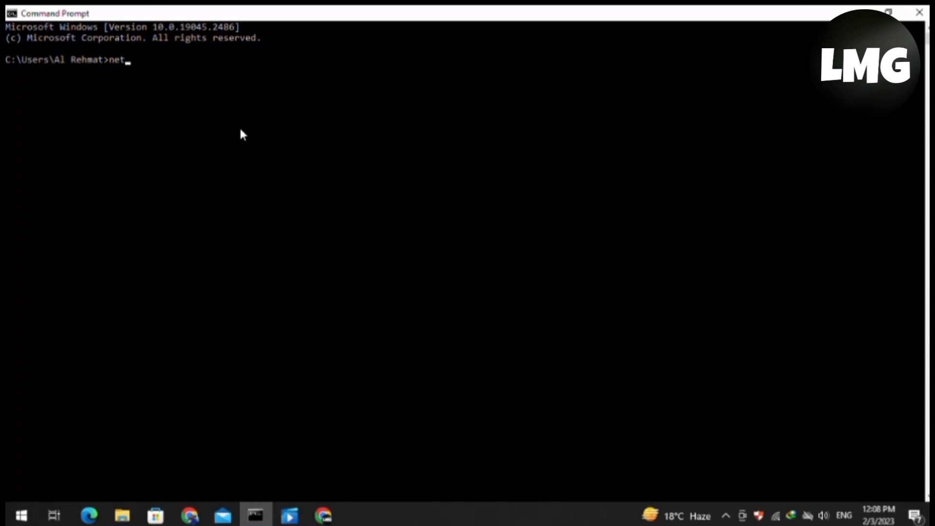
text(h winsock)
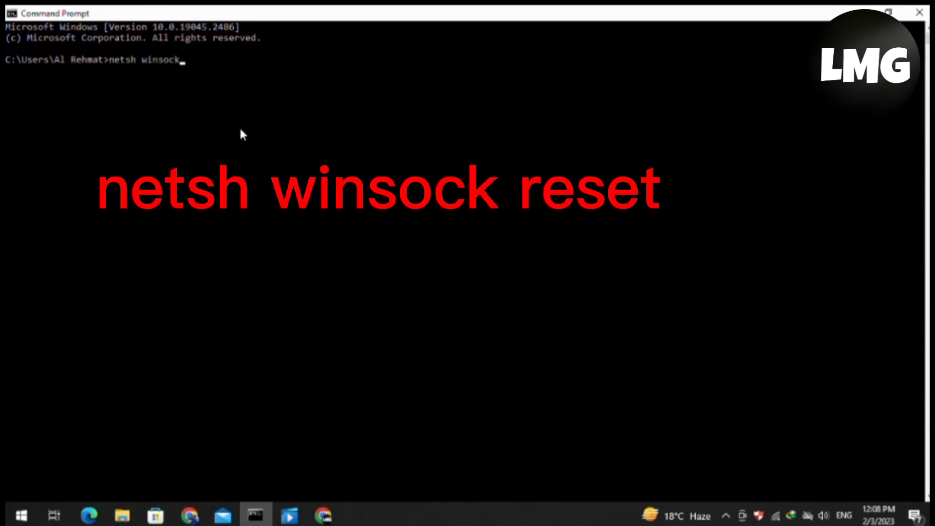
text( reser)
key(BackSpace)
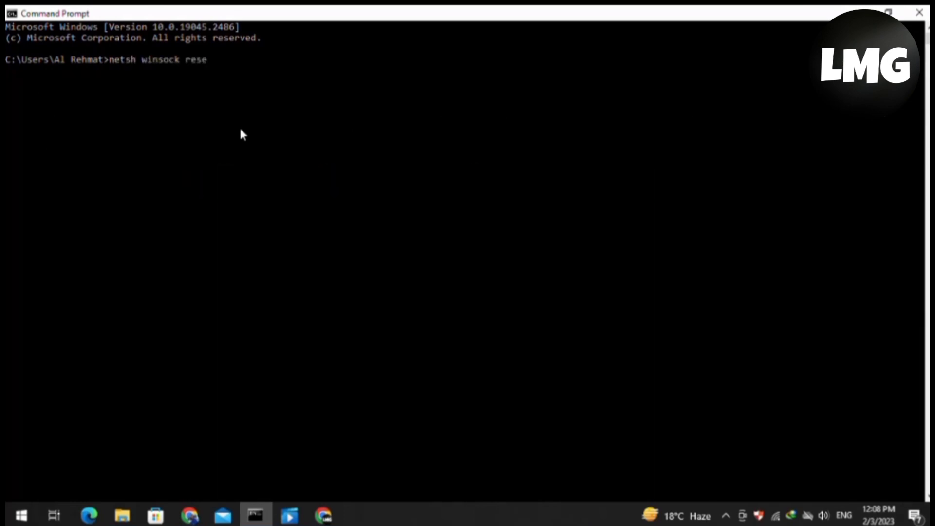
text(t)
key(Return)
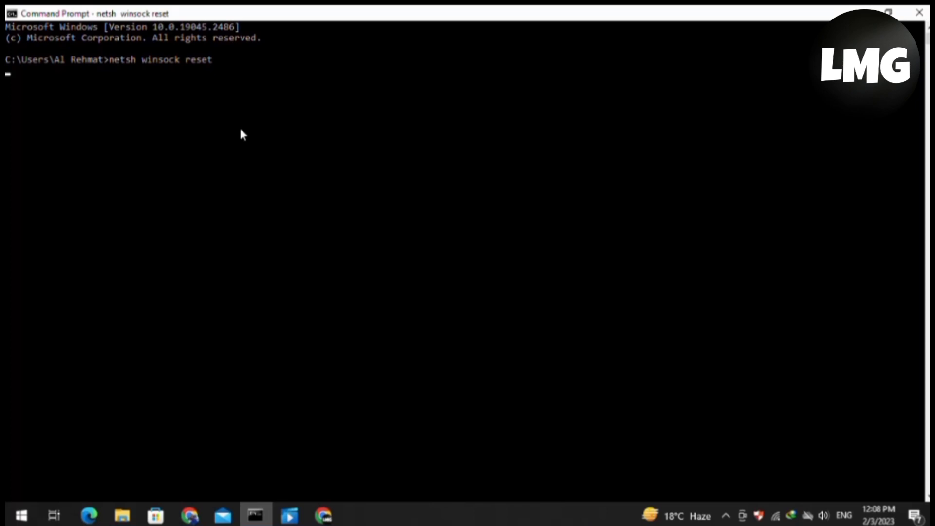
text(nets)
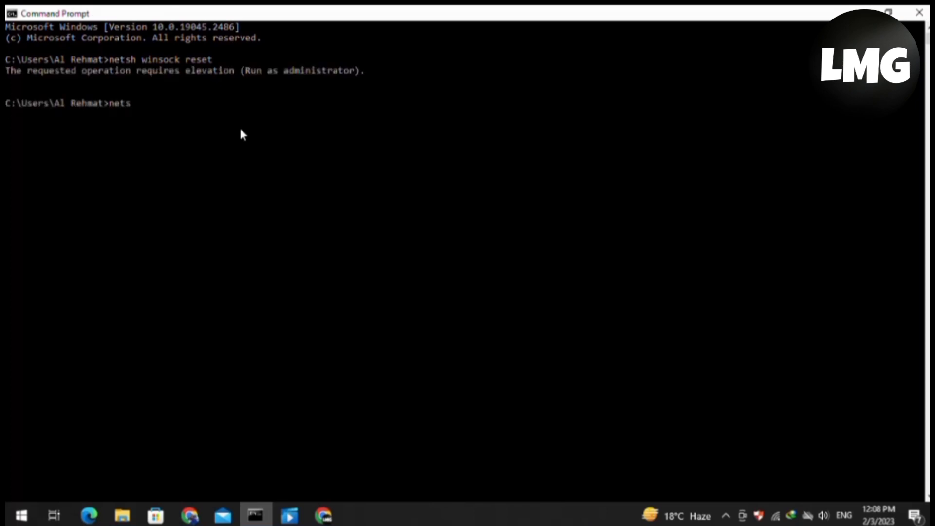
text(h i)
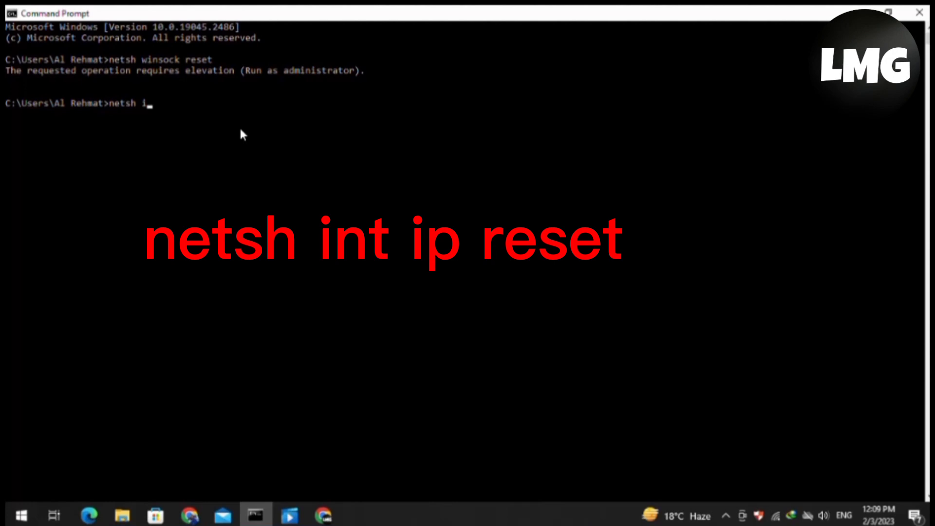
text(nt ip reset)
Step: Run netsh int ip reset, then ipconfig /release and ipconfig /renew
key(Return)
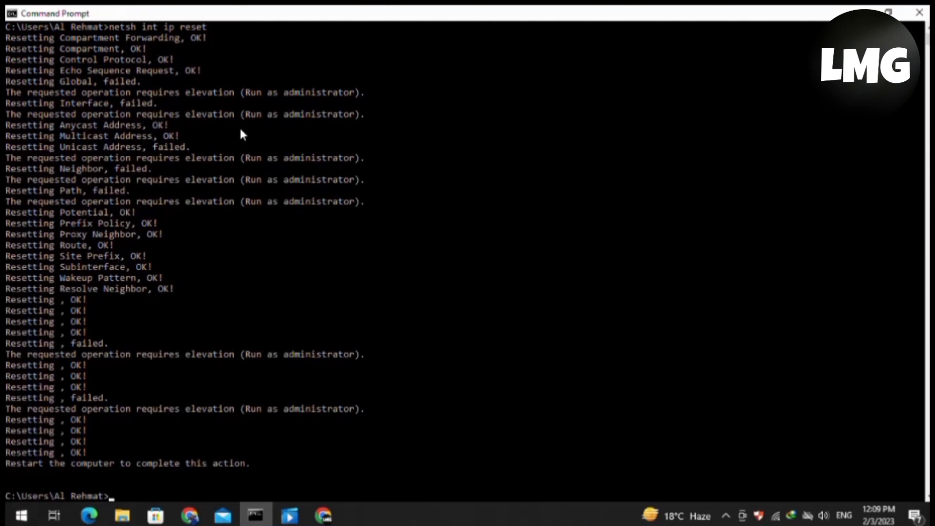
scroll(241, 130, down, 11)
scroll(378, 31, up, 5)
scroll(377, 31, down, 5)
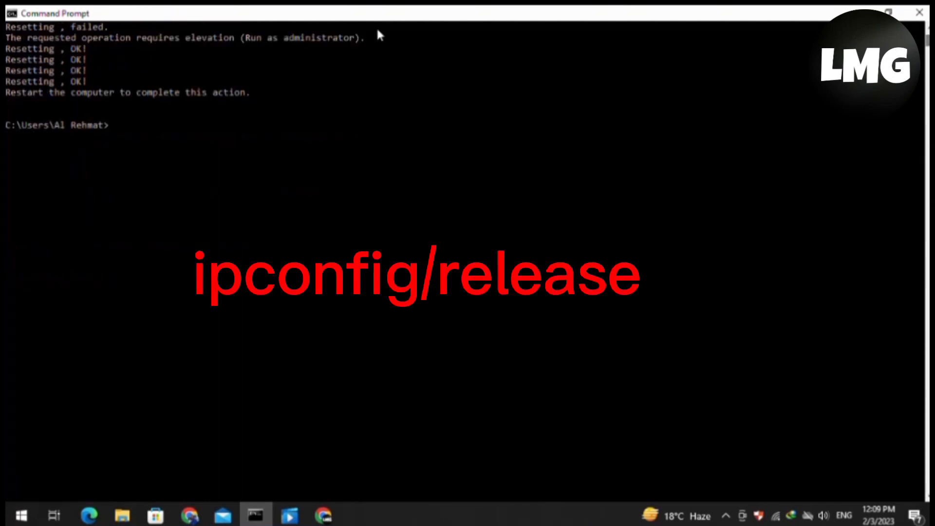
text(ipcongig)
text(/release)
key(Return)
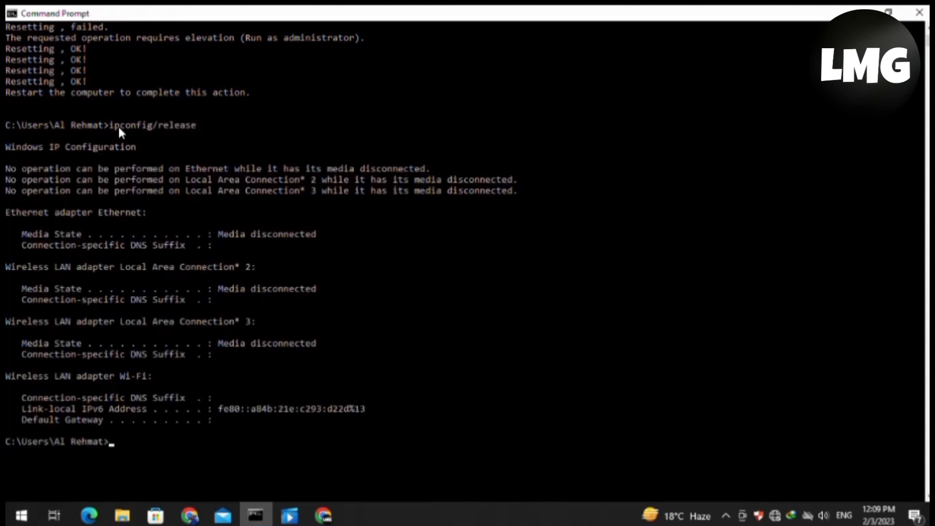
text(ipconfig/)
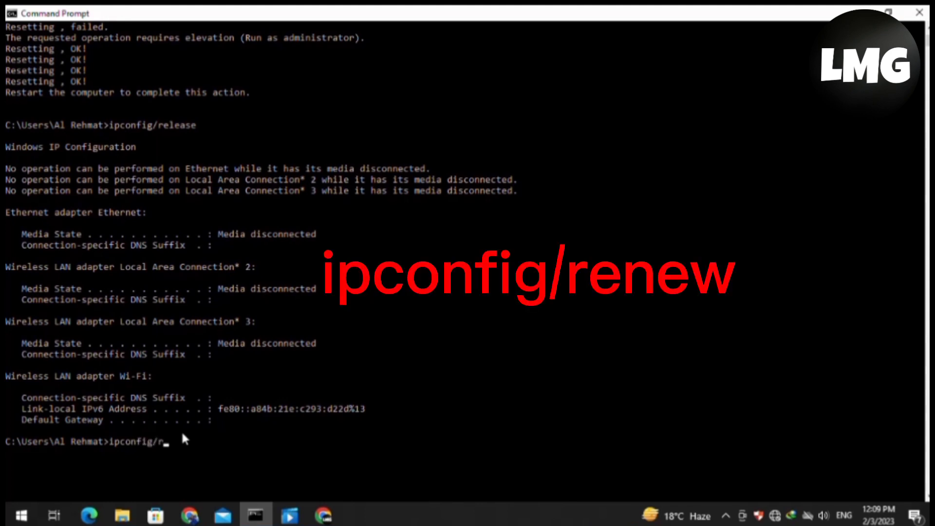
text(renew)
key(Return)
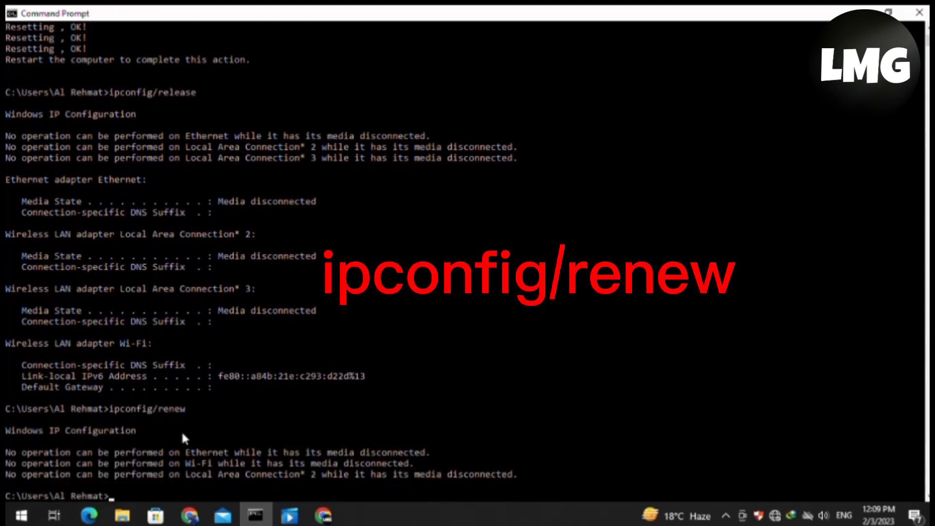
scroll(183, 431, down, 4)
scroll(197, 344, down, 4)
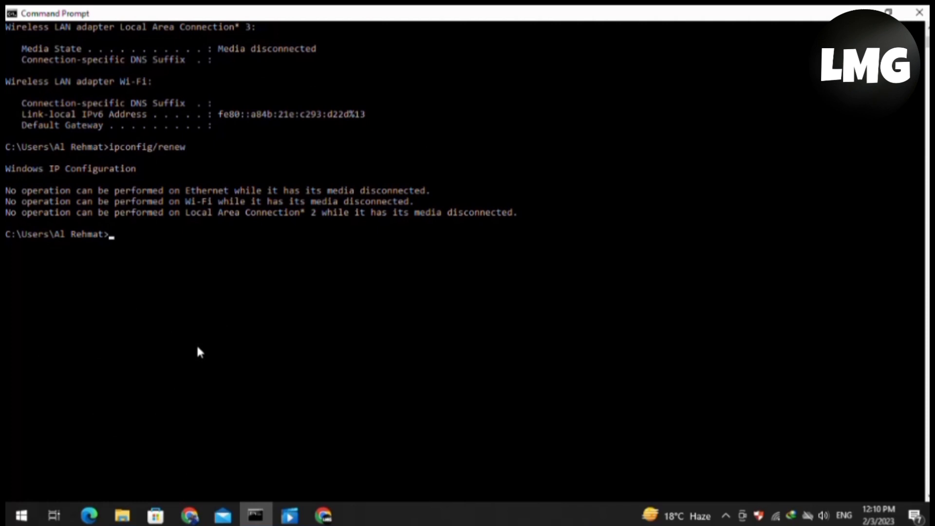
text(ipconfig)
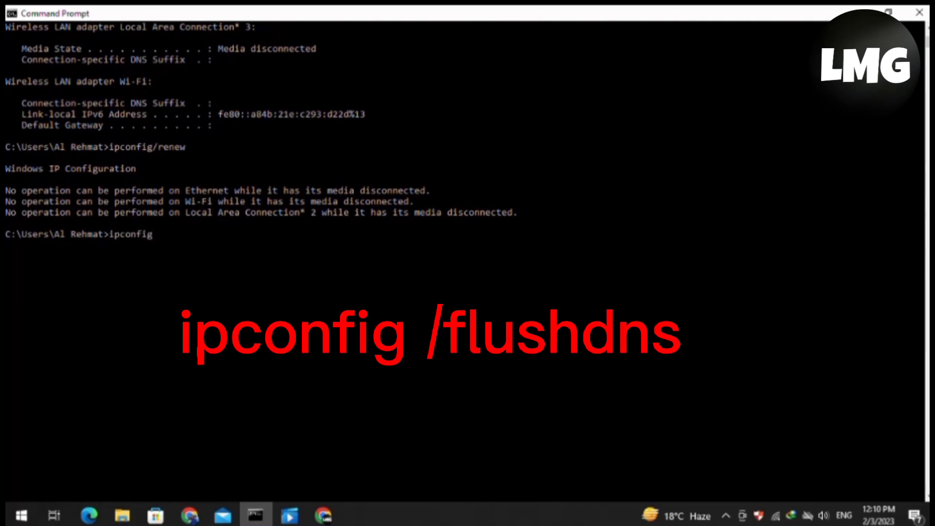
text( /f)
text(lu)
text(sh)
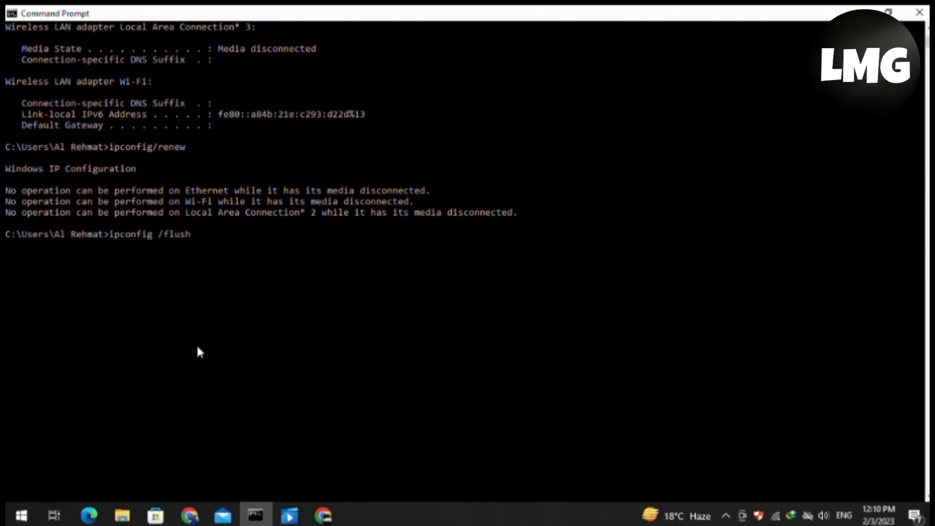
text(dns)
Step: Run ipconfig /flushdns, then exit to close Command Prompt
key(Return)
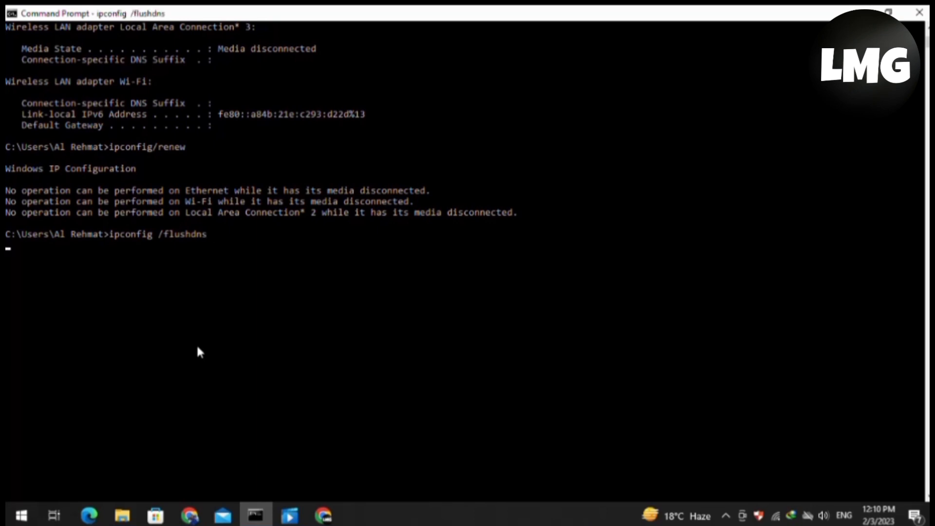
text(e)
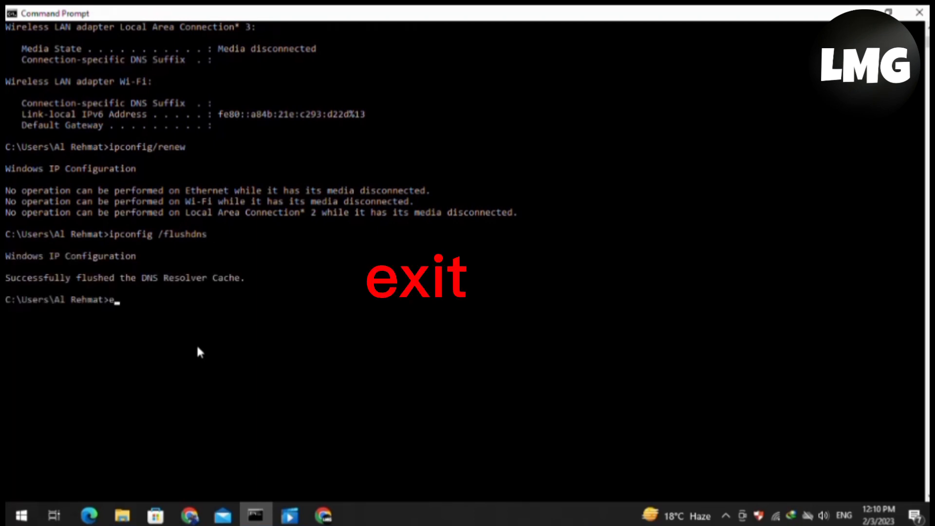
text(xit)
key(Return)
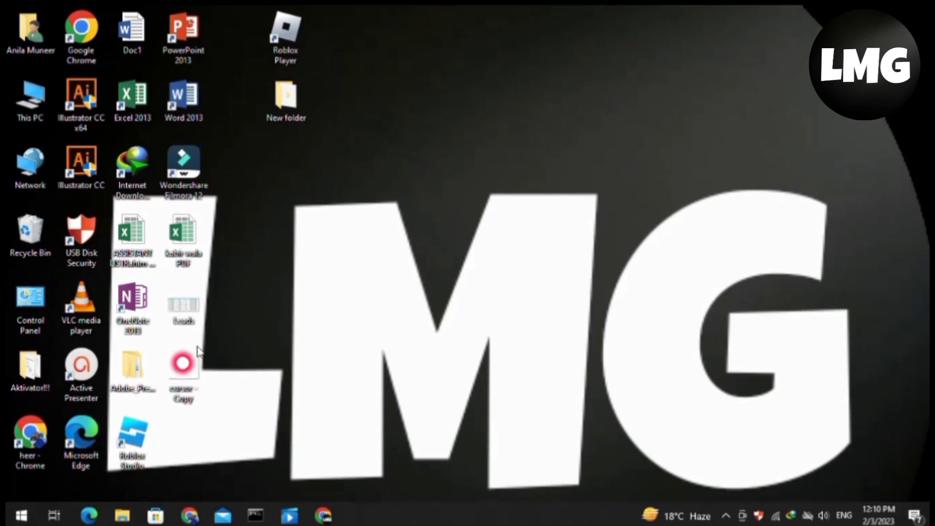
Step: Show the Start menu's Restart and Shut down choices, then dismiss them
click(21, 515)
click(37, 485)
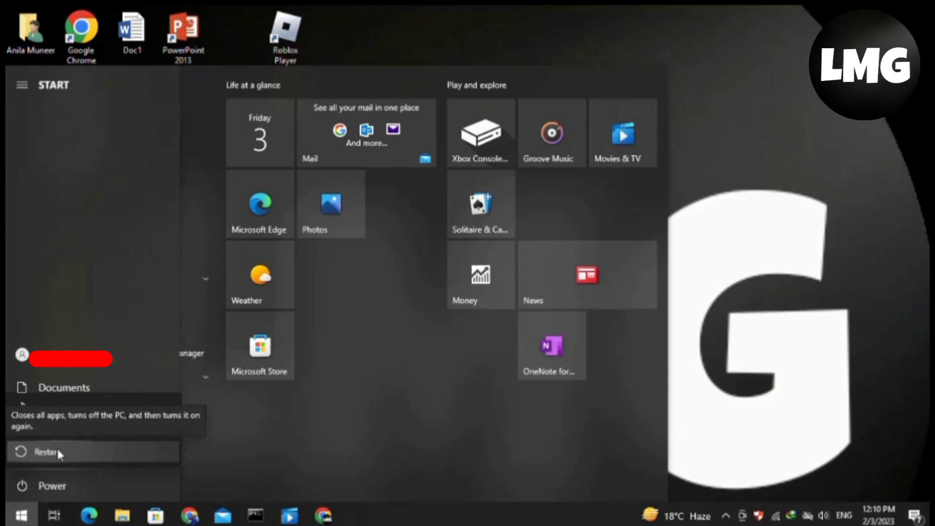
key(Escape)
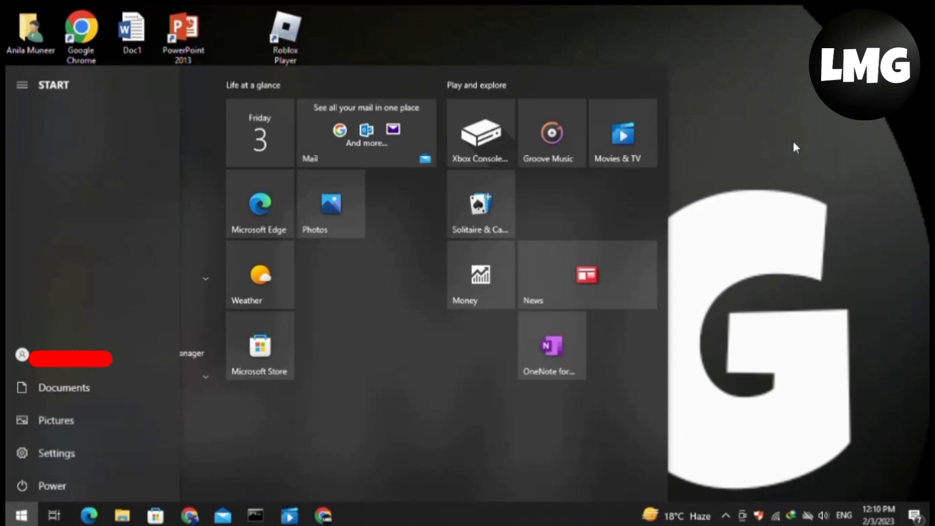